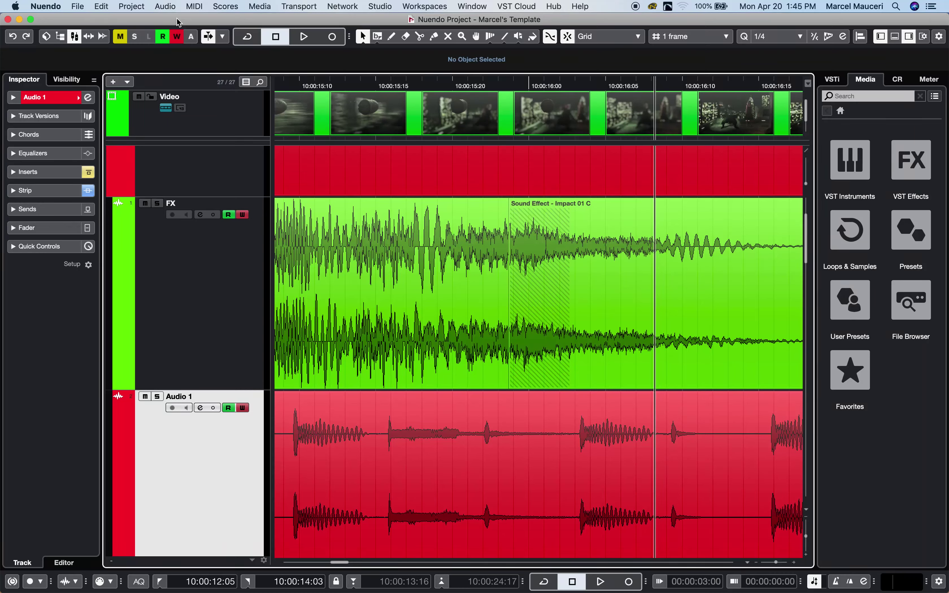
Step: Show the MixConsole in the lower zone, then detach it into its own window
{"action": "left_click", "coordinate": [896, 37]}
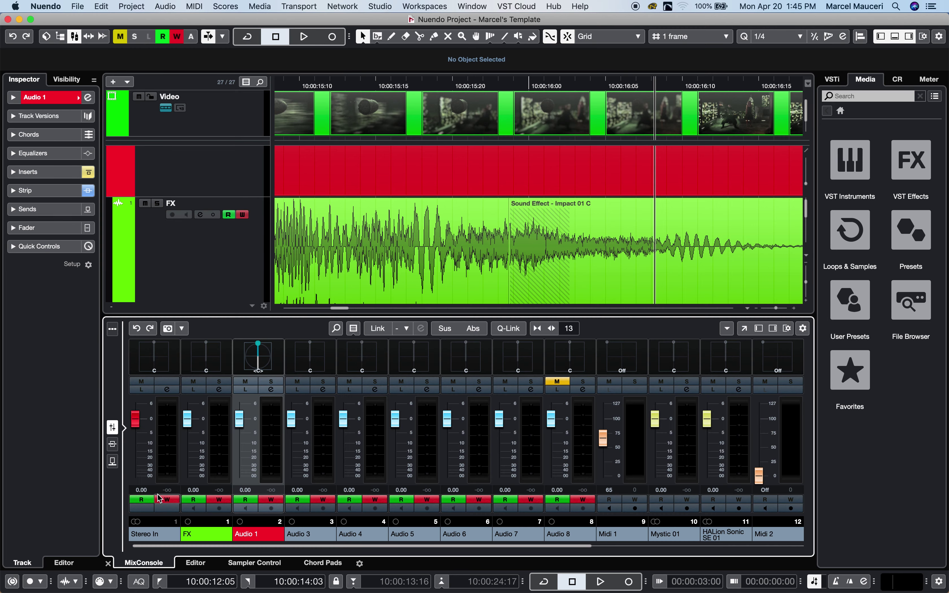
{"action": "left_click", "coordinate": [744, 328]}
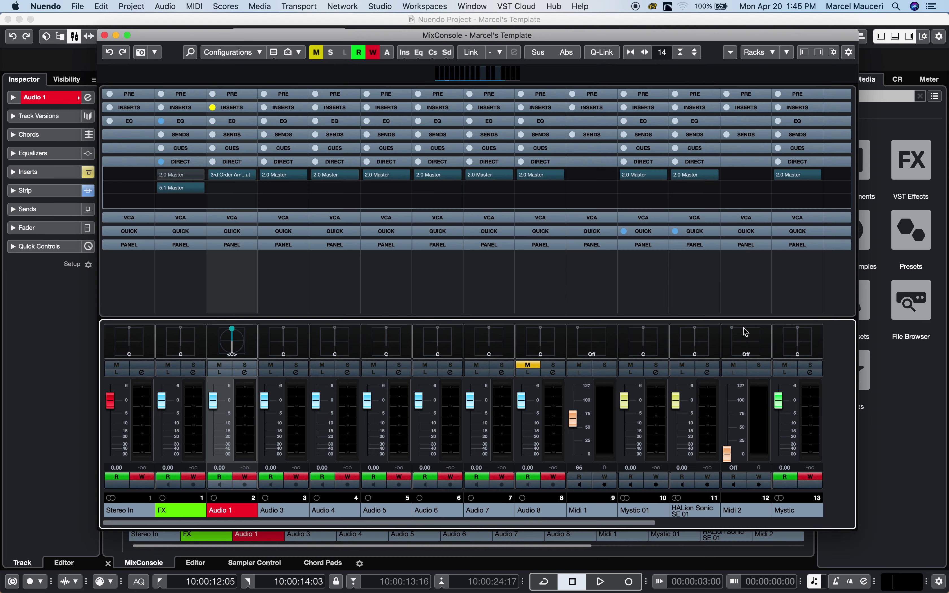
{"action": "left_click", "coordinate": [380, 7]}
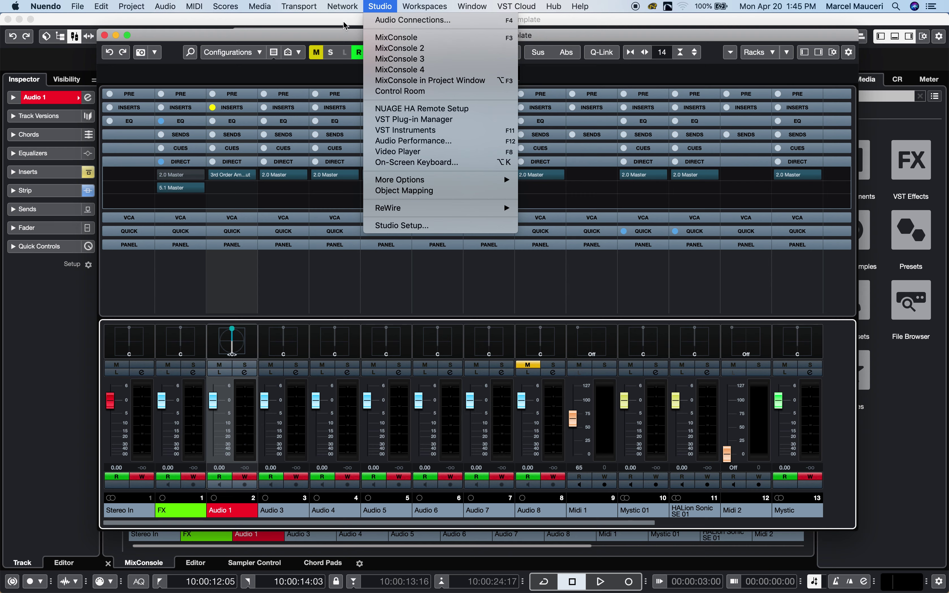
Step: Bring the MixConsole window forward, nudge it up, and show the left zone's Visibility list
{"action": "left_click", "coordinate": [393, 39]}
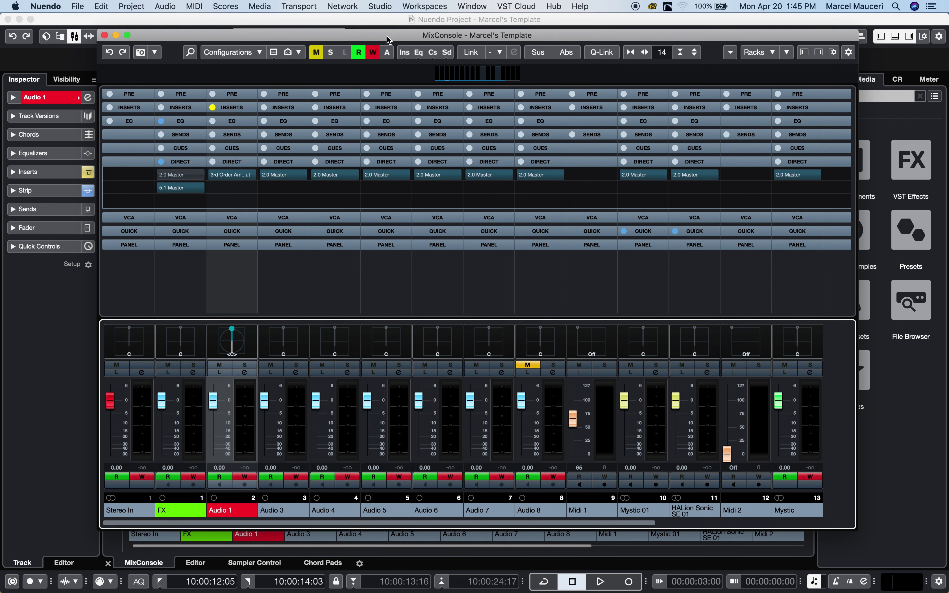
{"action": "left_click_drag", "start_coordinate": [387, 35], "coordinate": [387, 33]}
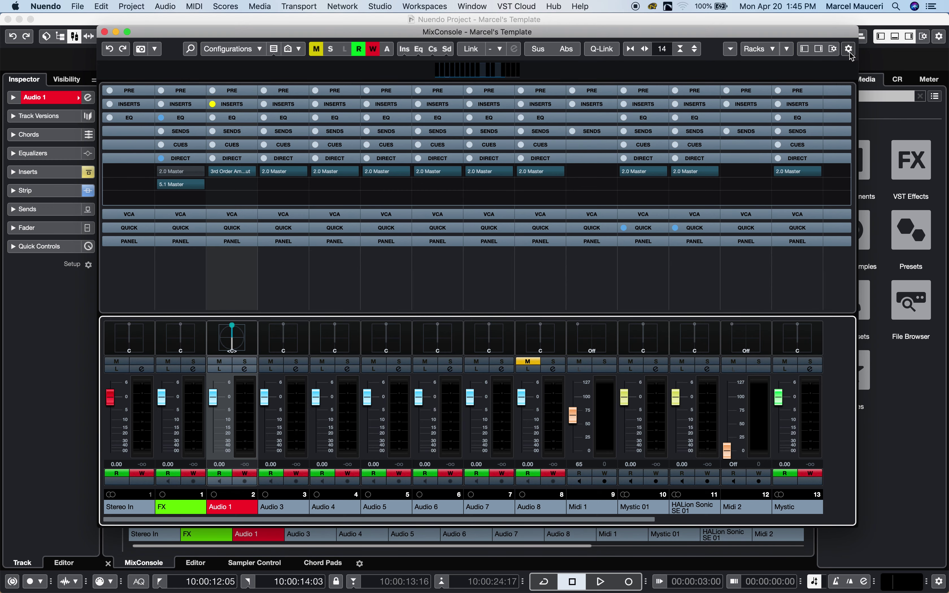
{"action": "left_click", "coordinate": [849, 50]}
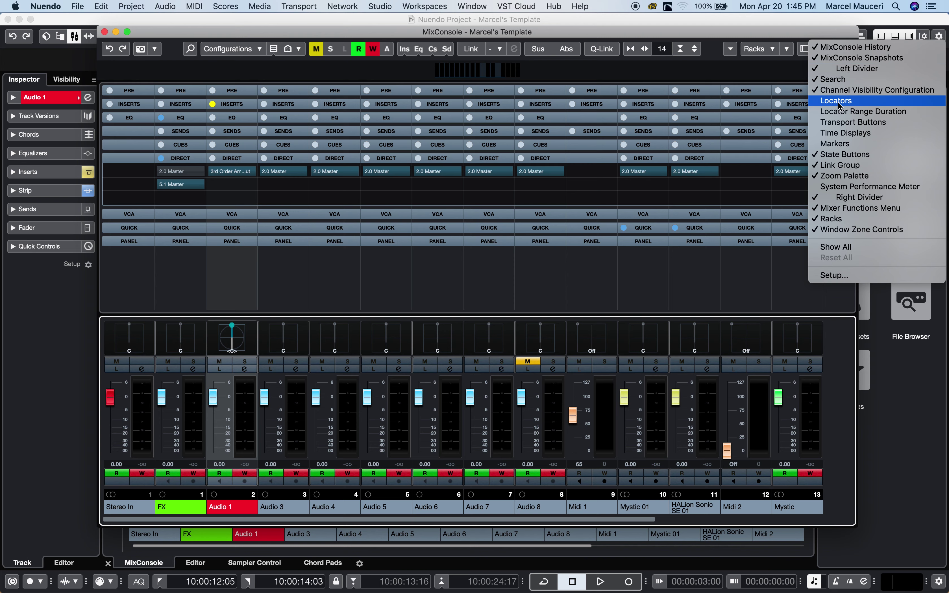
{"action": "left_click", "coordinate": [801, 35]}
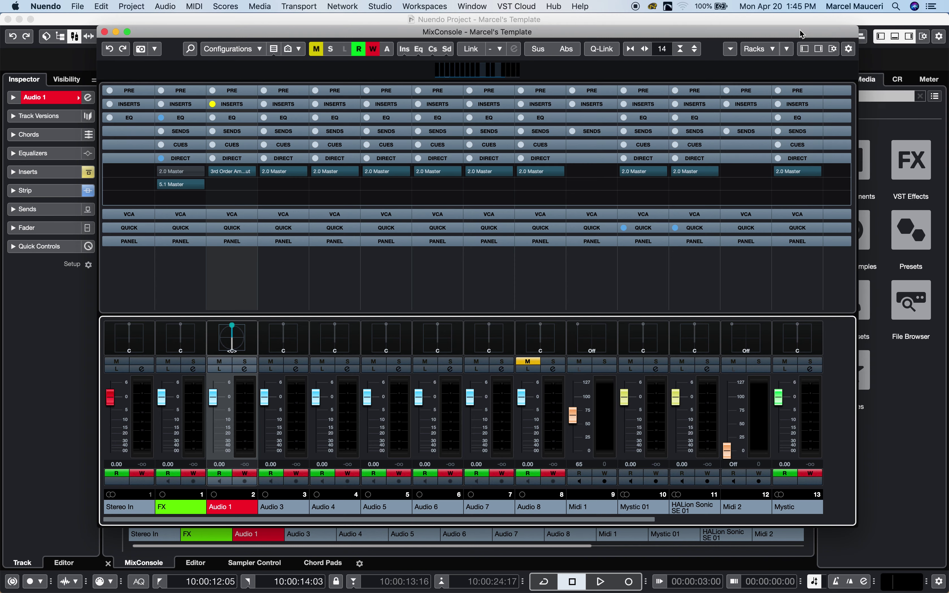
{"action": "left_click", "coordinate": [805, 49]}
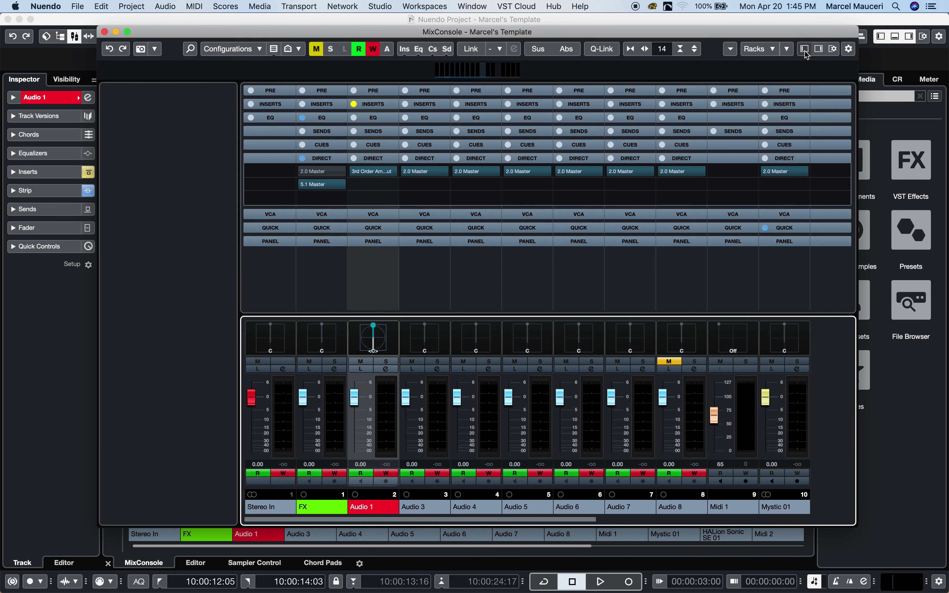
{"action": "left_click", "coordinate": [215, 89]}
{"action": "left_click", "coordinate": [122, 90]}
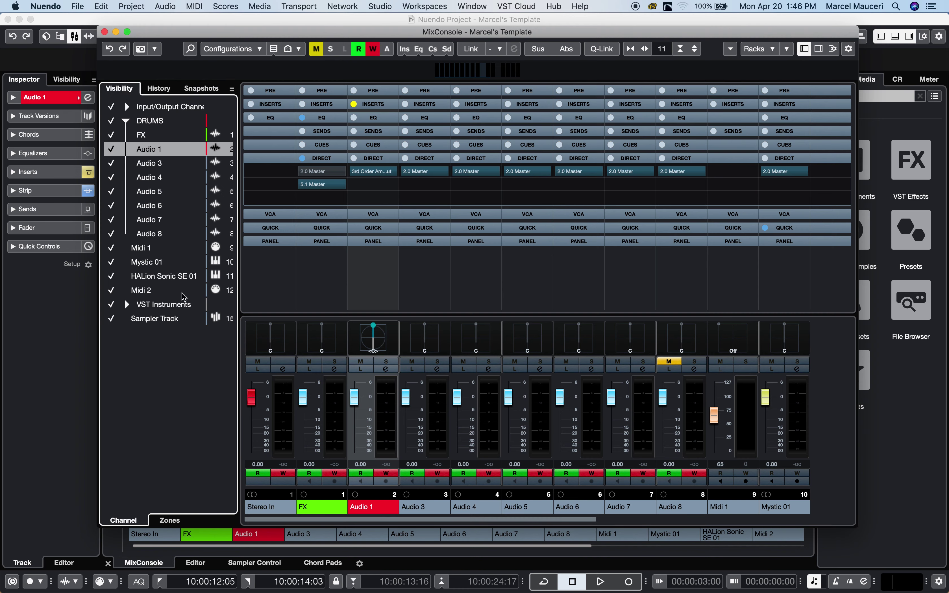
Step: In History, roll back the -10.8dB gain and 20000Hz EQ 4 edits, then view Snapshots
{"action": "left_click", "coordinate": [159, 88]}
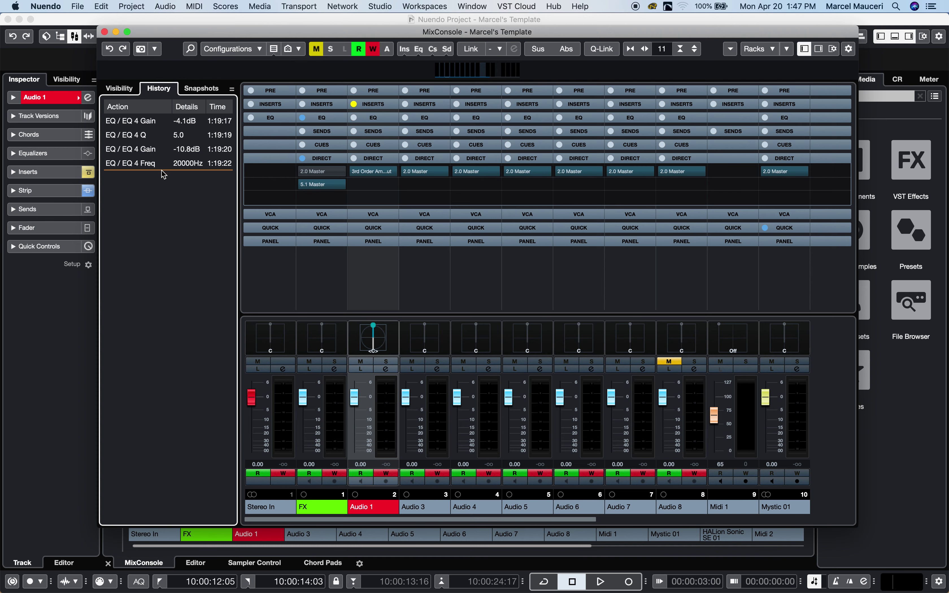
{"action": "mouse_move", "coordinate": [164, 170]}
{"action": "left_mouse_down"}
{"action": "mouse_move", "coordinate": [160, 141]}
{"action": "mouse_move", "coordinate": [160, 178]}
{"action": "left_mouse_up"}
{"action": "left_click", "coordinate": [202, 89]}
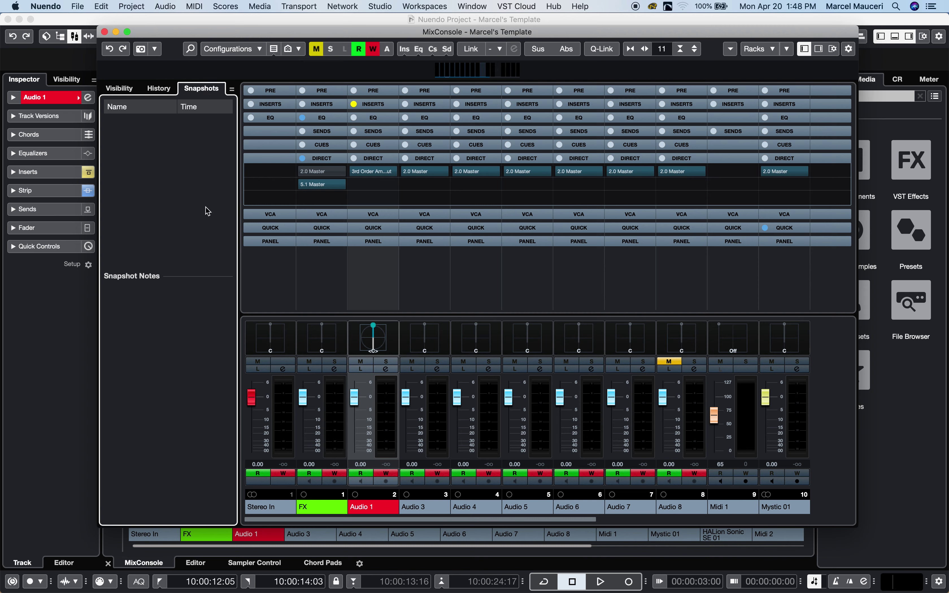
Step: Set the Racks selection to All Racks with Equalizers unchecked
{"action": "left_click", "coordinate": [772, 50]}
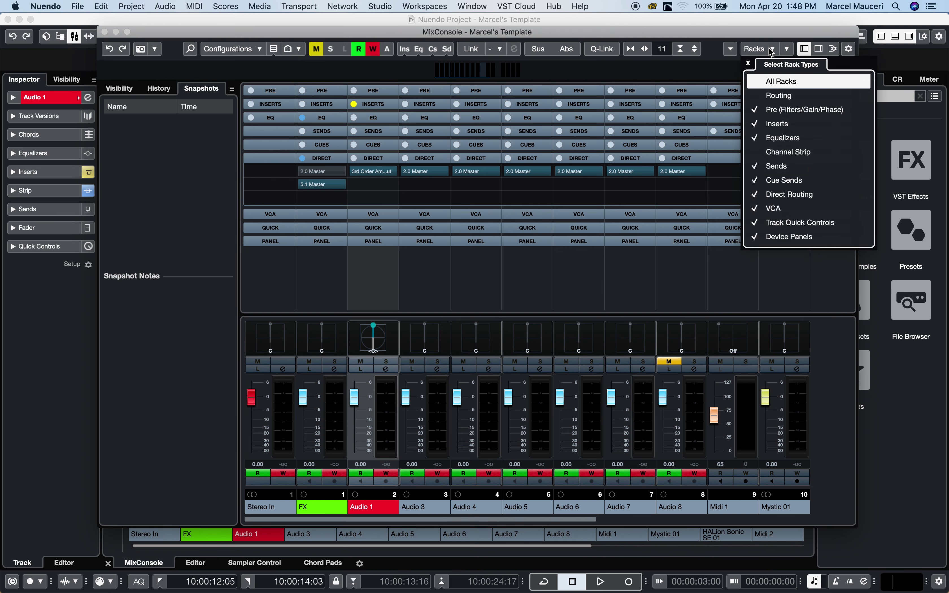
{"action": "left_click", "coordinate": [782, 83]}
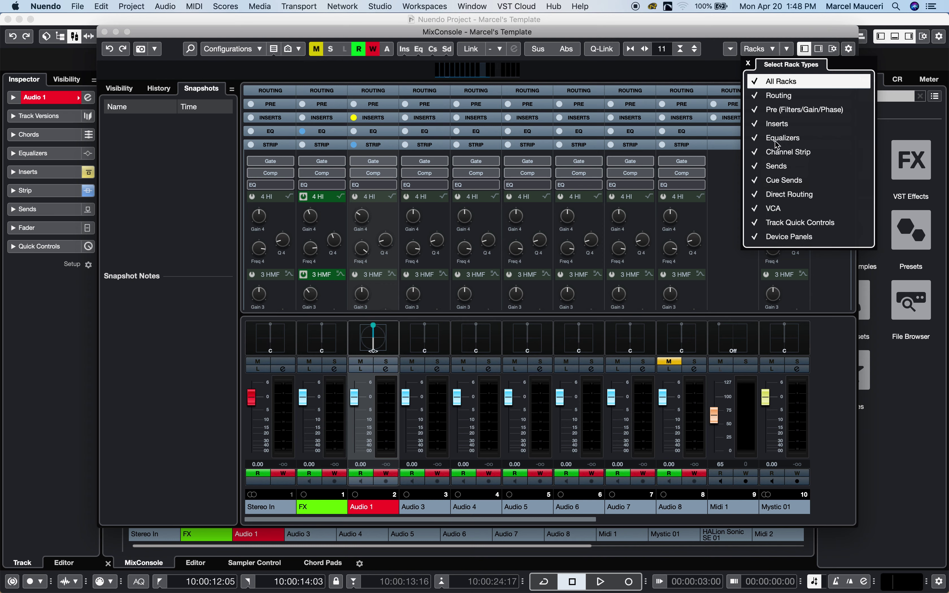
{"action": "left_click", "coordinate": [763, 145]}
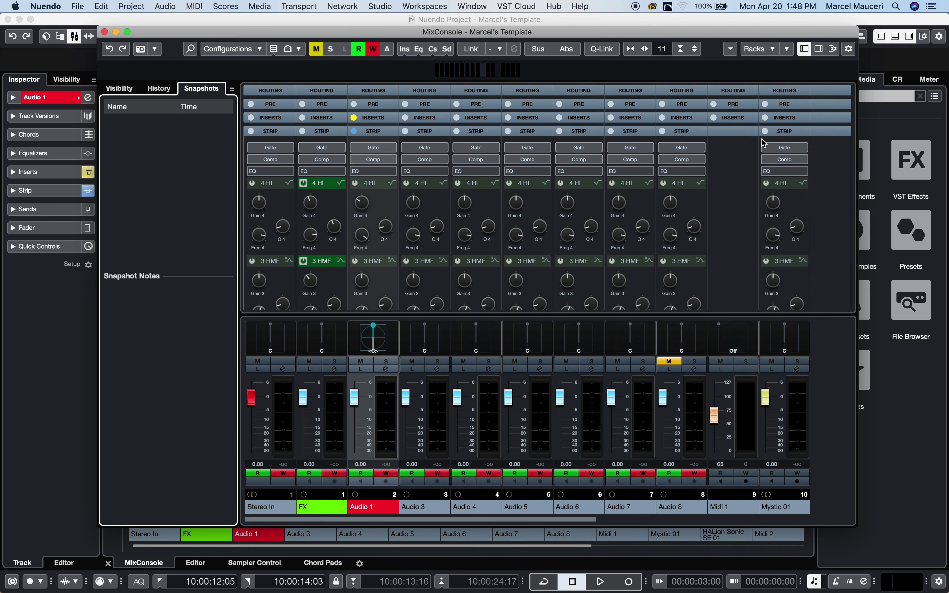
Step: In the window layout options, add the Equalizer Curve display to the MixConsole
{"action": "left_click", "coordinate": [833, 49]}
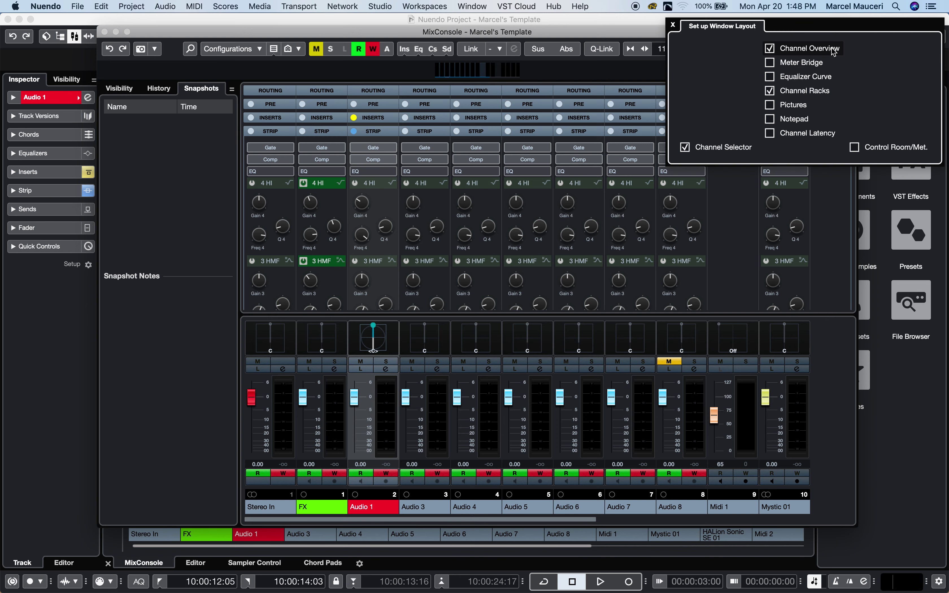
{"action": "left_click", "coordinate": [770, 63]}
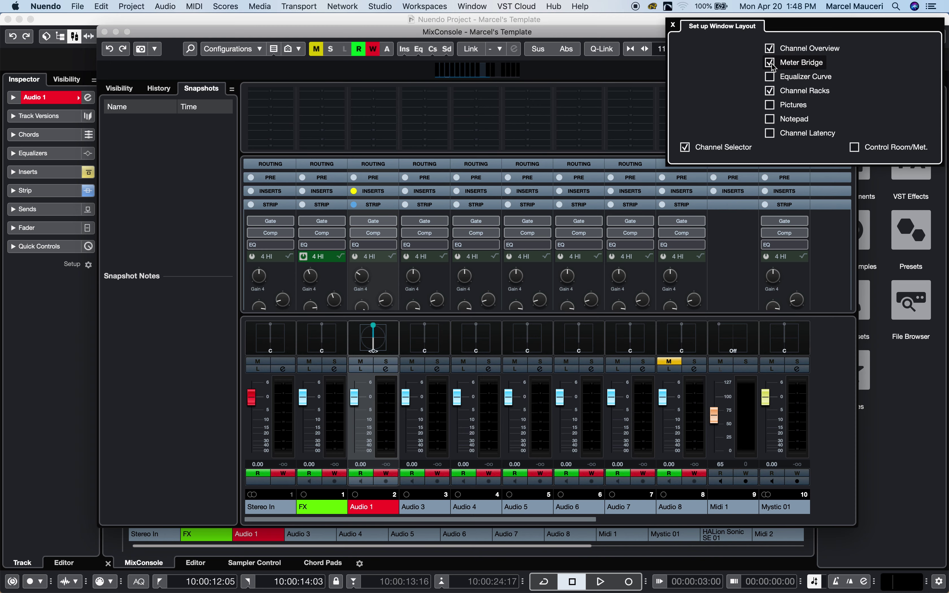
{"action": "left_click", "coordinate": [771, 64]}
{"action": "left_click", "coordinate": [771, 77]}
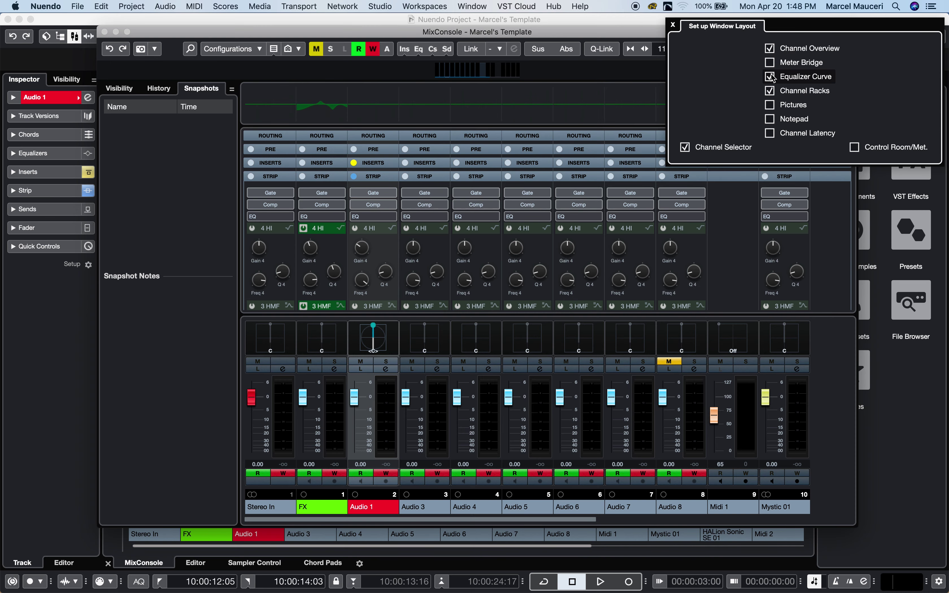
{"action": "left_click", "coordinate": [771, 106]}
{"action": "left_click", "coordinate": [772, 105]}
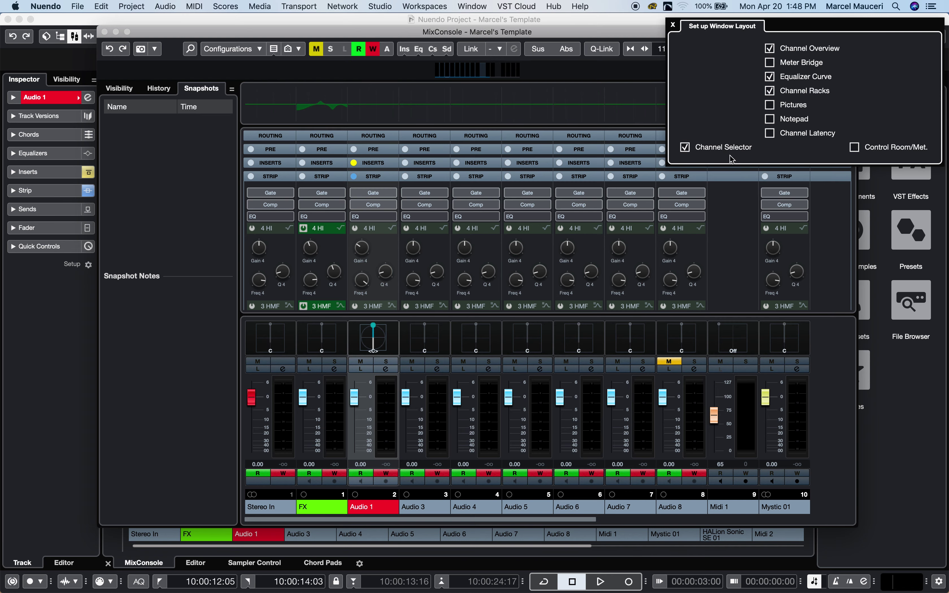
Step: Enable the Control Room/Meter panel in the window layout
{"action": "left_click", "coordinate": [686, 148]}
{"action": "left_click", "coordinate": [686, 148]}
{"action": "left_click", "coordinate": [855, 148]}
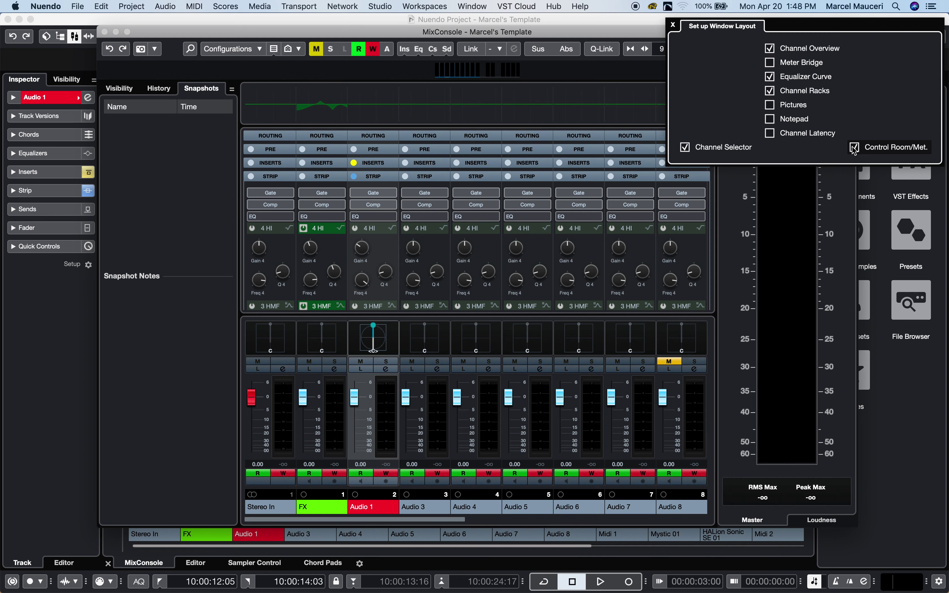
{"action": "left_click", "coordinate": [854, 148]}
{"action": "left_click", "coordinate": [854, 148]}
{"action": "left_click", "coordinate": [855, 148]}
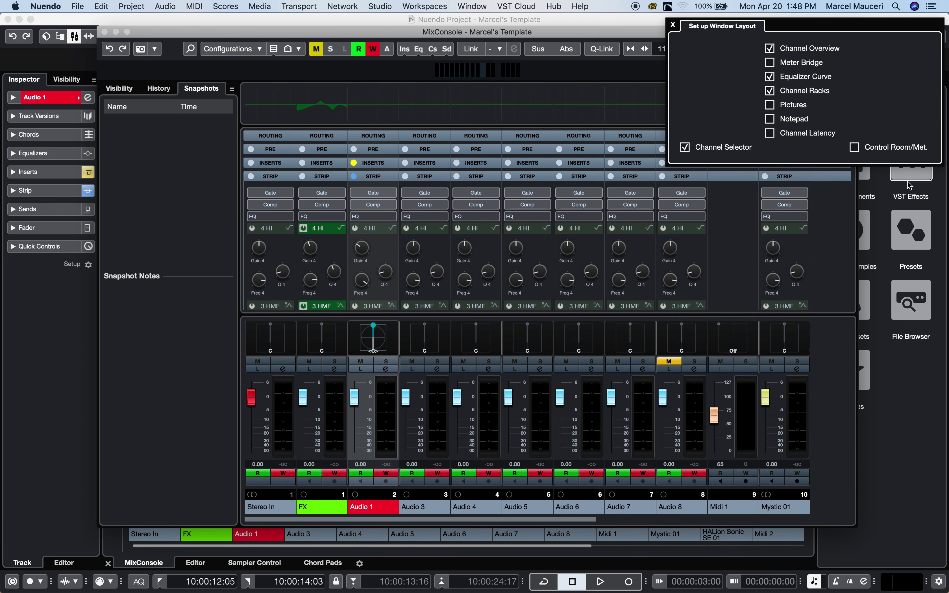
{"action": "left_click", "coordinate": [854, 147]}
{"action": "left_click", "coordinate": [674, 26]}
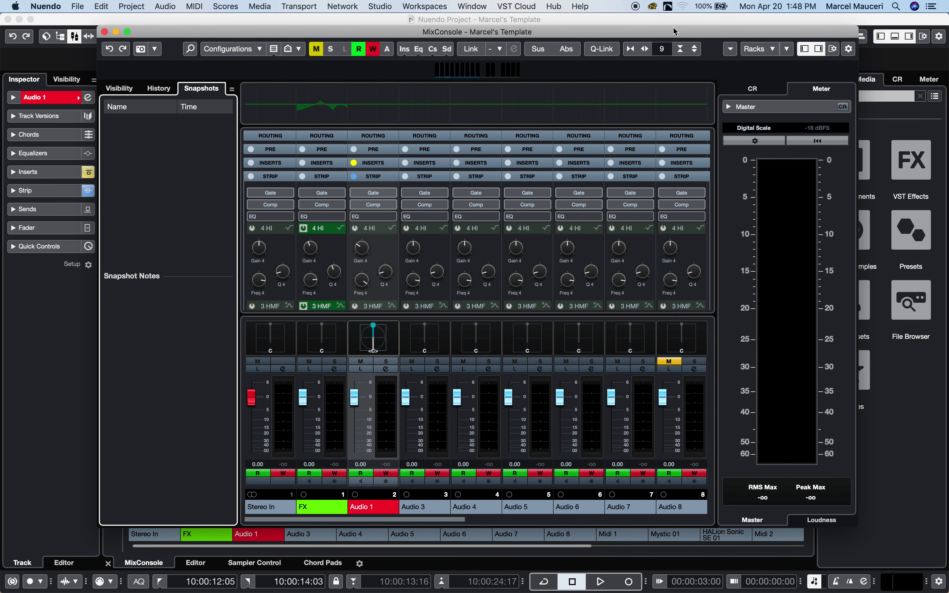
Step: Check the Control Room panel's CR and Meter tabs, including the loudness meter
{"action": "left_click", "coordinate": [750, 90]}
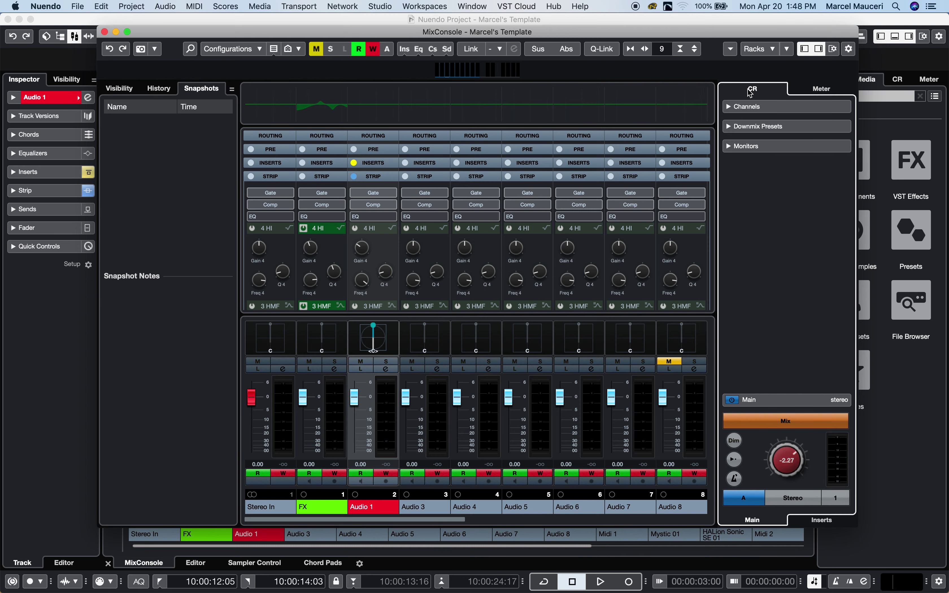
{"action": "left_click", "coordinate": [823, 91]}
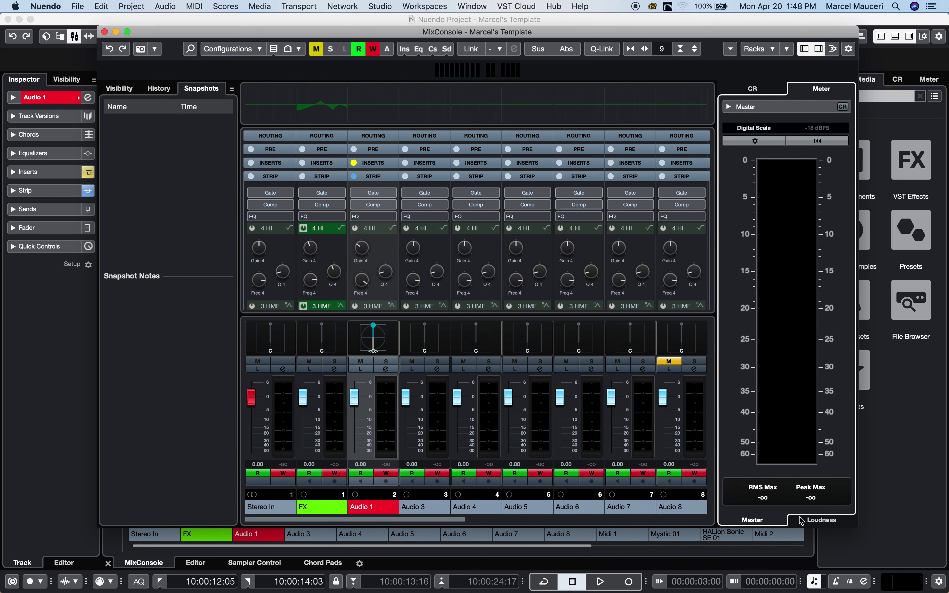
{"action": "left_click", "coordinate": [821, 520]}
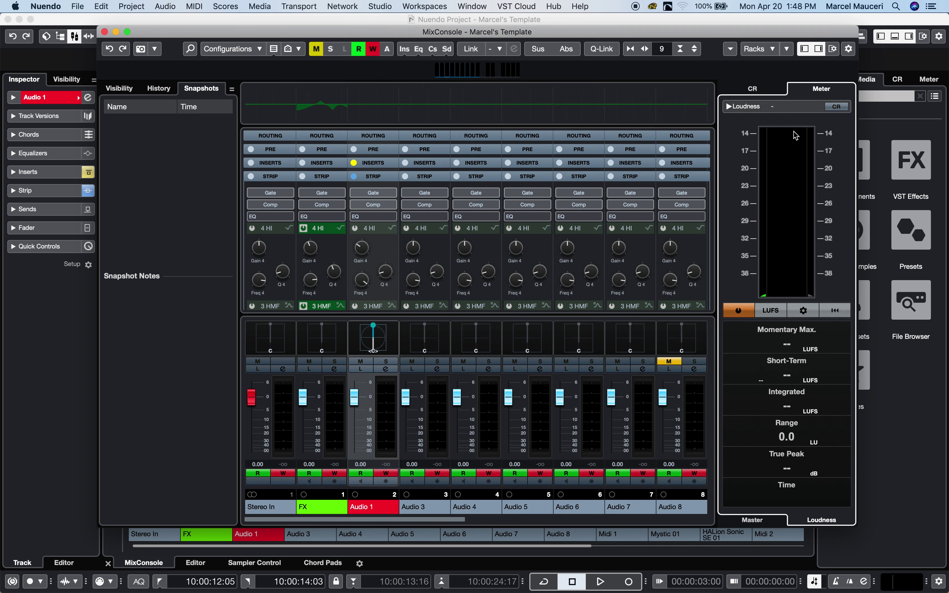
{"action": "left_click", "coordinate": [752, 89]}
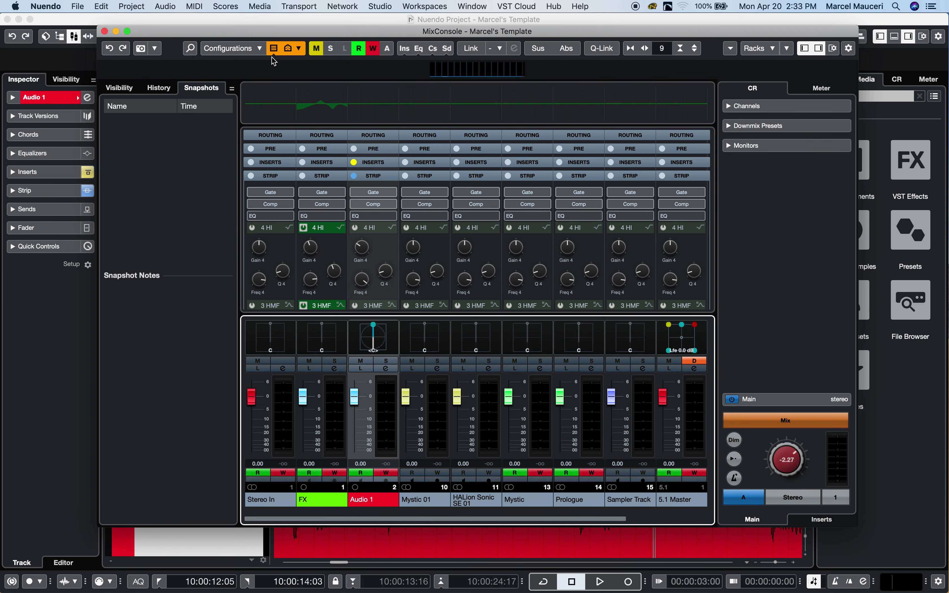
Step: Filter the mixer to All Channel Types so MIDI channels appear
{"action": "left_click", "coordinate": [274, 48]}
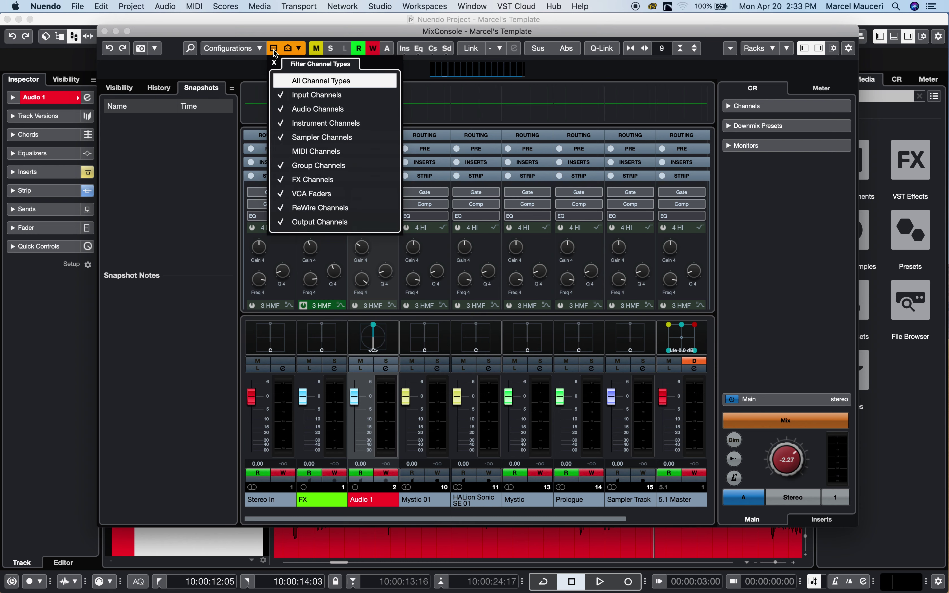
{"action": "left_click", "coordinate": [314, 82]}
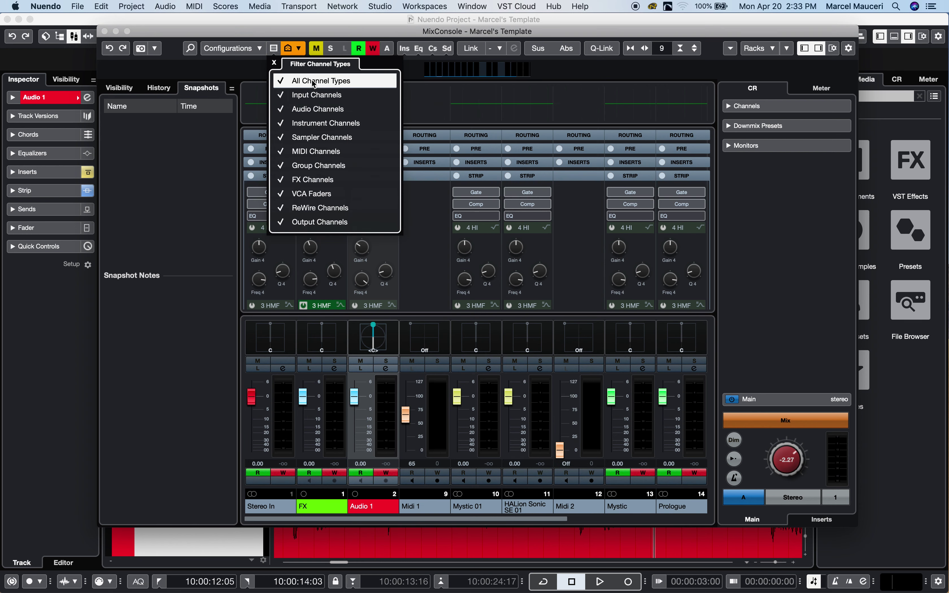
{"action": "left_click", "coordinate": [260, 49]}
Step: Save the current mixer view as a configuration named 'All channels'
{"action": "left_click", "coordinate": [259, 49]}
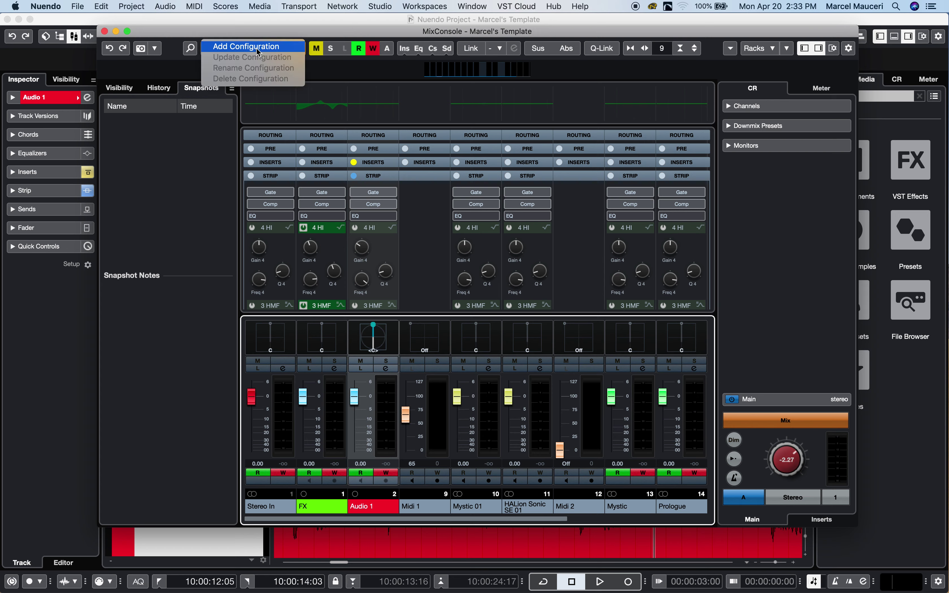
{"action": "left_click", "coordinate": [259, 50]}
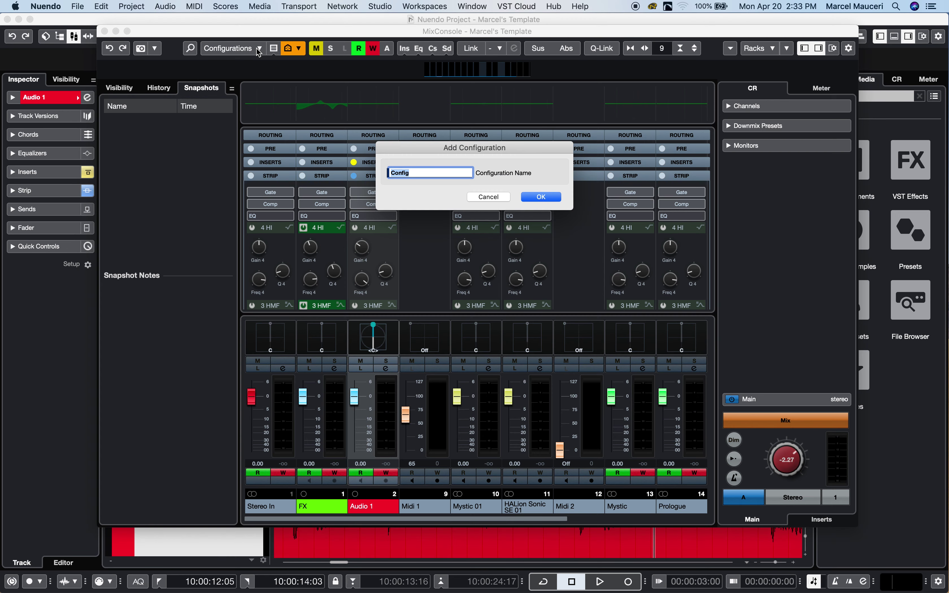
{"action": "type", "text": "All channels"}
{"action": "key", "text": "Return"}
{"action": "left_click", "coordinate": [258, 48]}
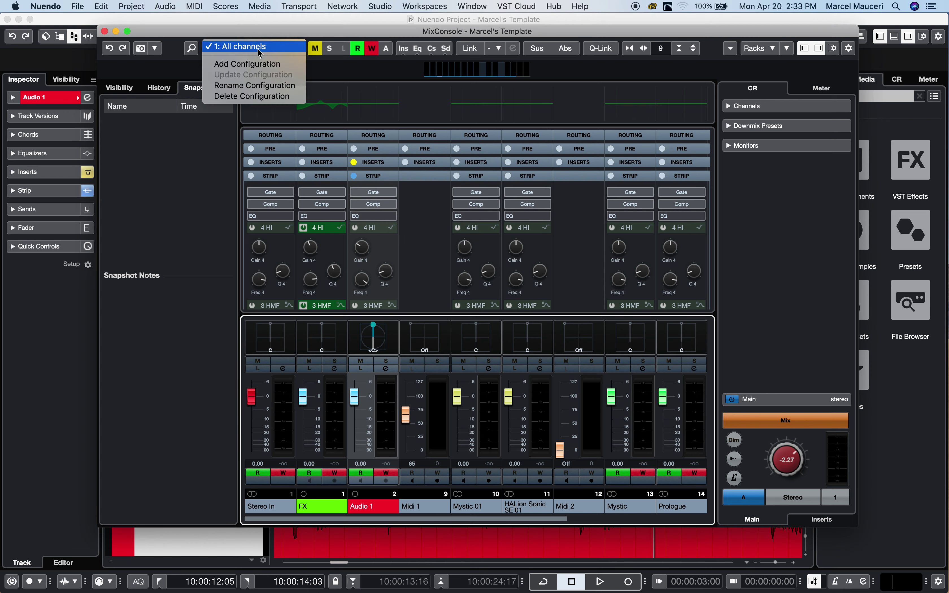
Step: Hide input, instrument, sampler, MIDI, group, VCA, ReWire and output channels, keeping Audio and FX
{"action": "left_click", "coordinate": [259, 48]}
{"action": "left_click", "coordinate": [272, 48]}
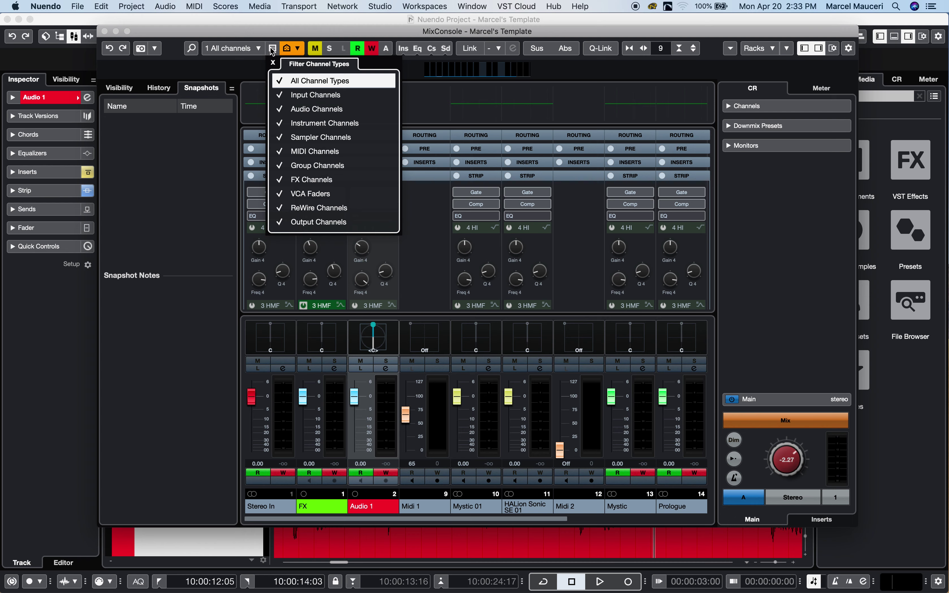
{"action": "left_click", "coordinate": [281, 95]}
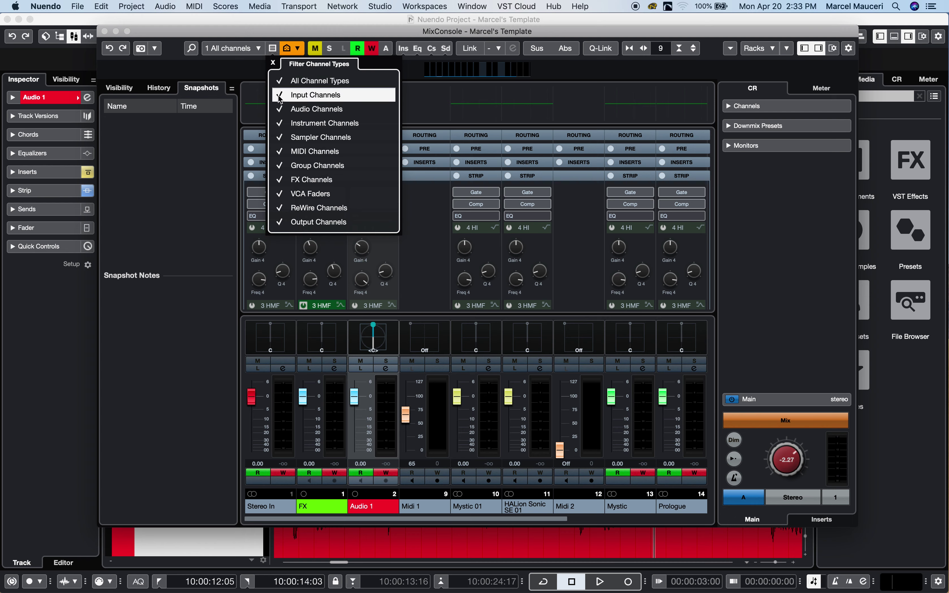
{"action": "left_click", "coordinate": [280, 123]}
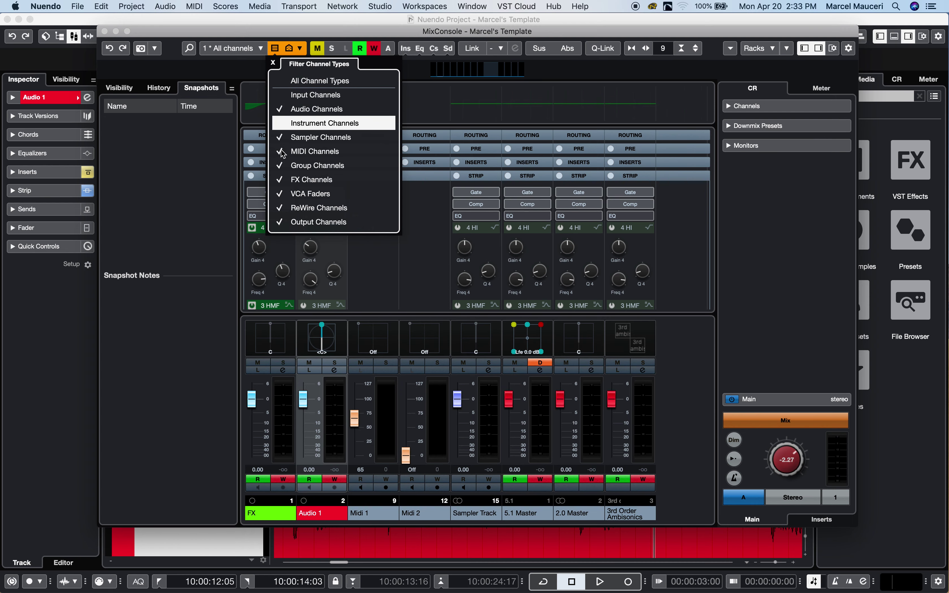
{"action": "left_click", "coordinate": [281, 137]}
{"action": "left_click", "coordinate": [281, 151]}
{"action": "left_click", "coordinate": [281, 165]}
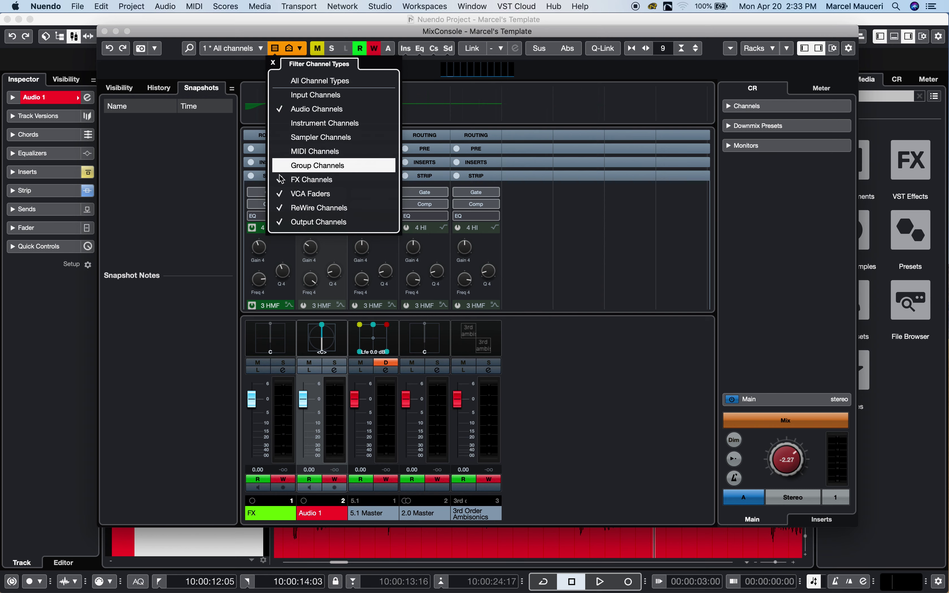
{"action": "left_click", "coordinate": [281, 193]}
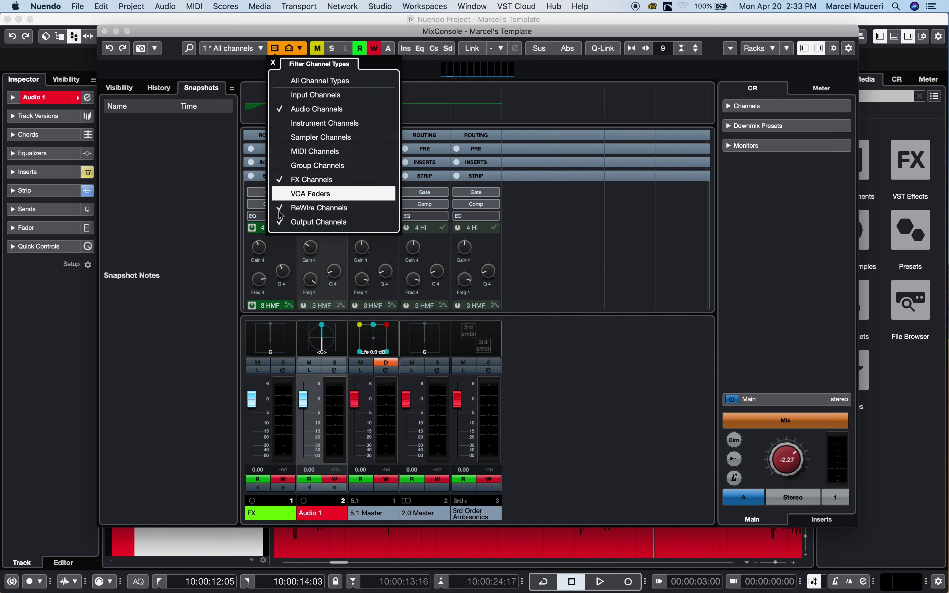
{"action": "left_click", "coordinate": [281, 208]}
{"action": "left_click", "coordinate": [281, 222]}
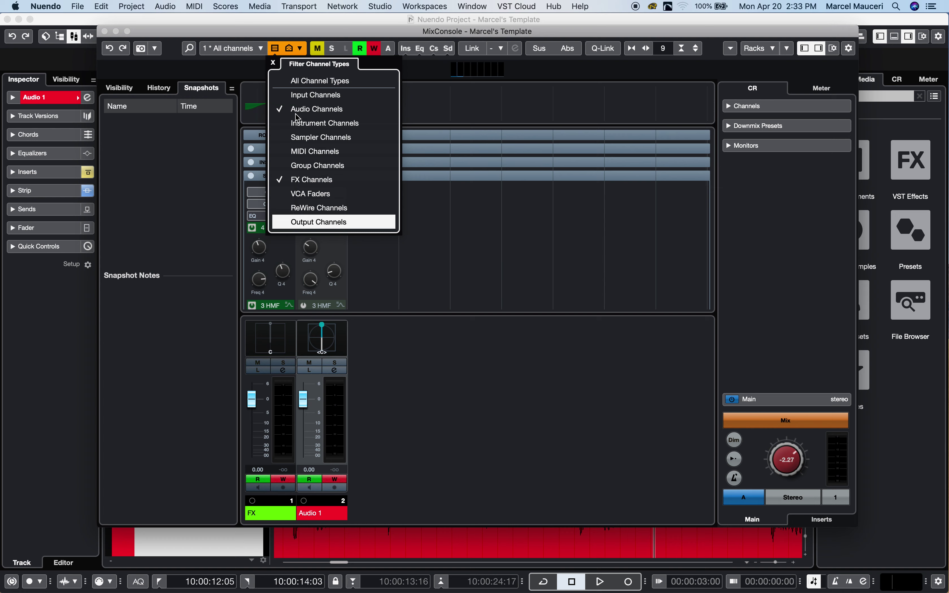
{"action": "left_click", "coordinate": [262, 50]}
Step: Save this filtered view as the configuration 'Audio FX channels'
{"action": "left_click", "coordinate": [262, 50]}
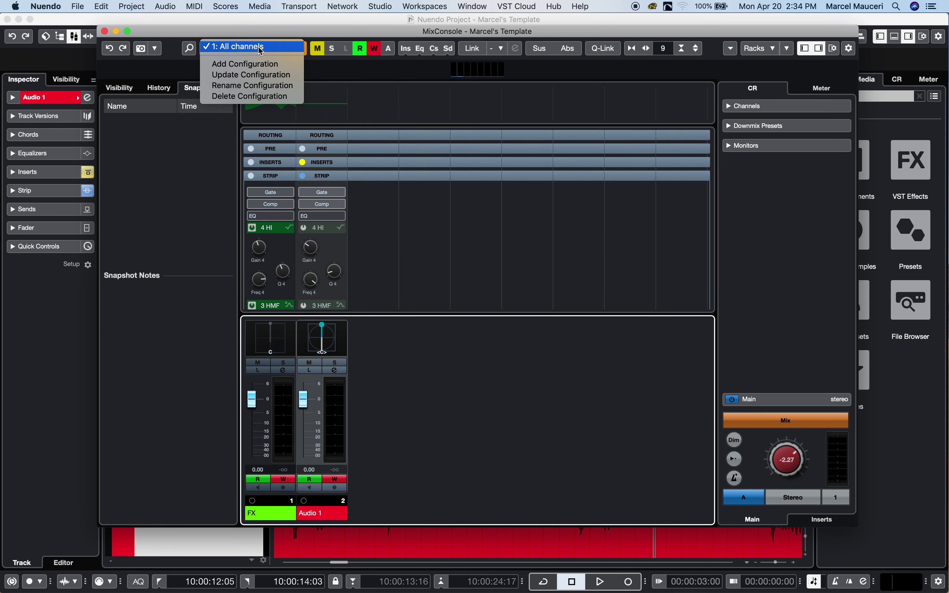
{"action": "left_click", "coordinate": [256, 64]}
{"action": "type", "text": "Audio FX"}
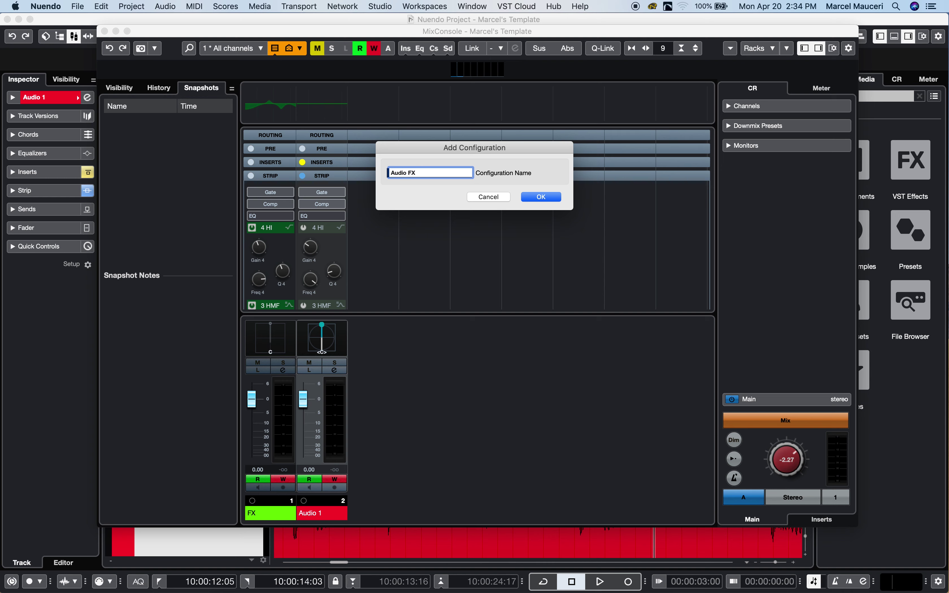
{"action": "type", "text": " channels"}
{"action": "key", "text": "Return"}
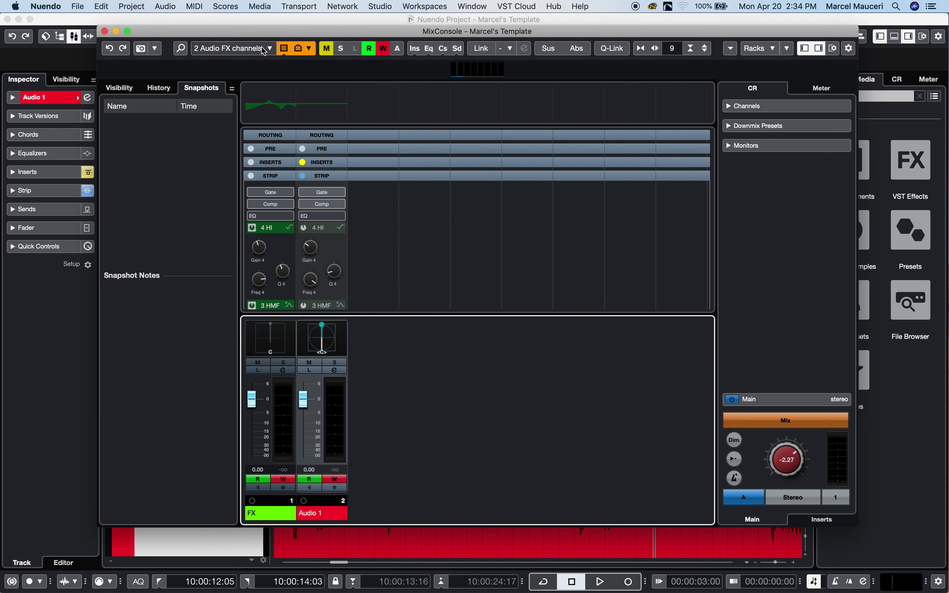
Step: Switch to the All channels configuration, then back to Audio FX channels
{"action": "left_click", "coordinate": [270, 49]}
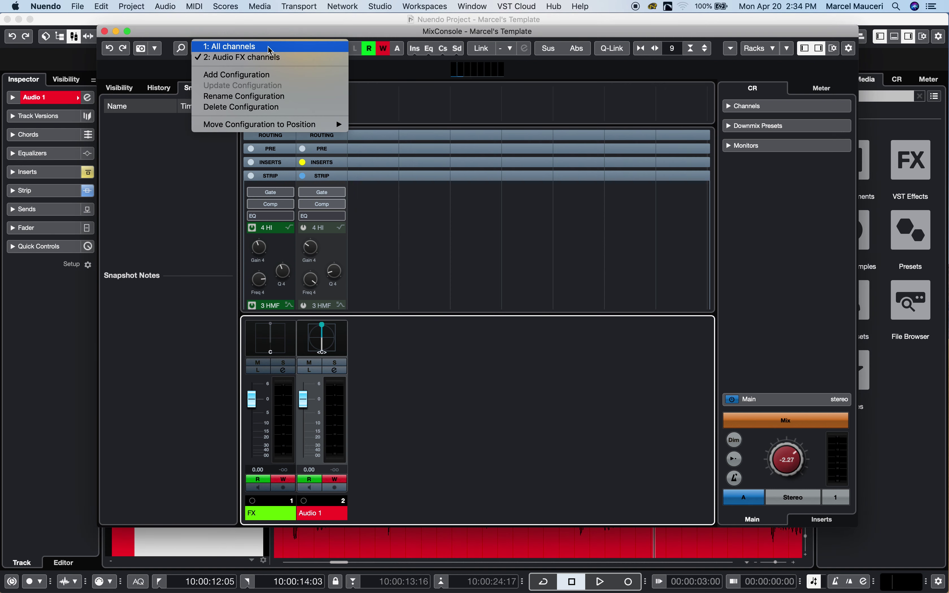
{"action": "left_click", "coordinate": [270, 49]}
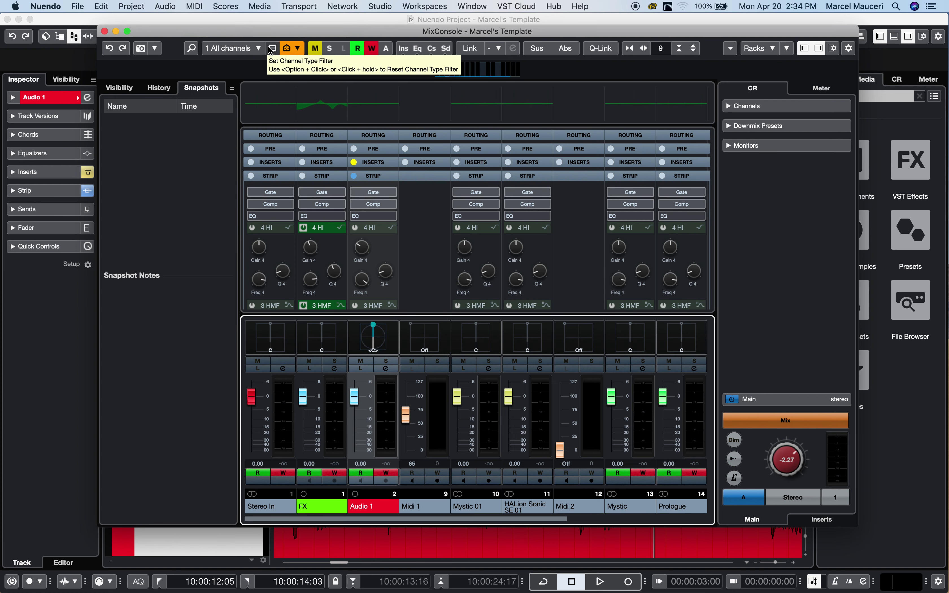
{"action": "left_click", "coordinate": [259, 50]}
{"action": "left_click", "coordinate": [257, 57]}
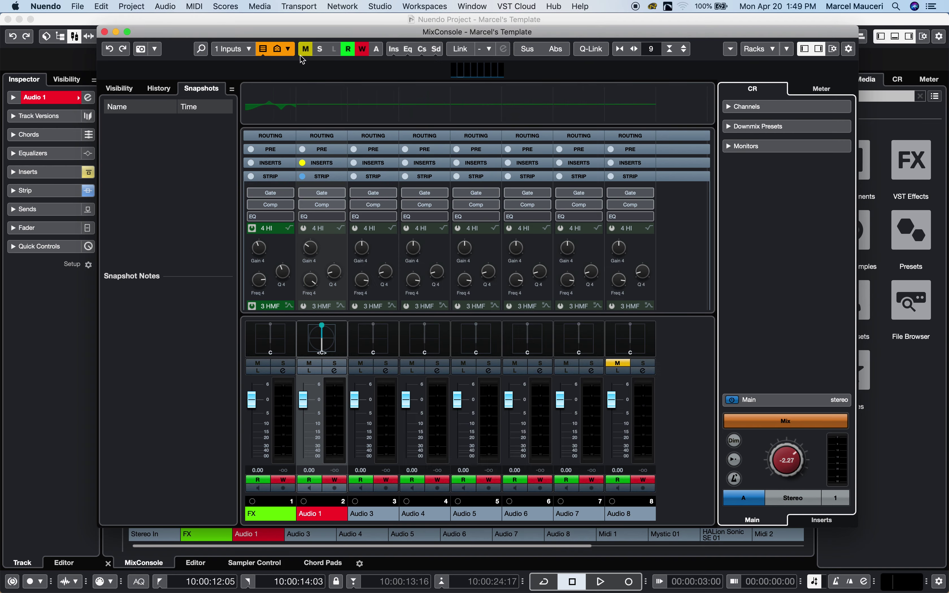
Step: Try Show All and Show Only Selected, then show only tracks with data between locators
{"action": "left_click", "coordinate": [288, 50]}
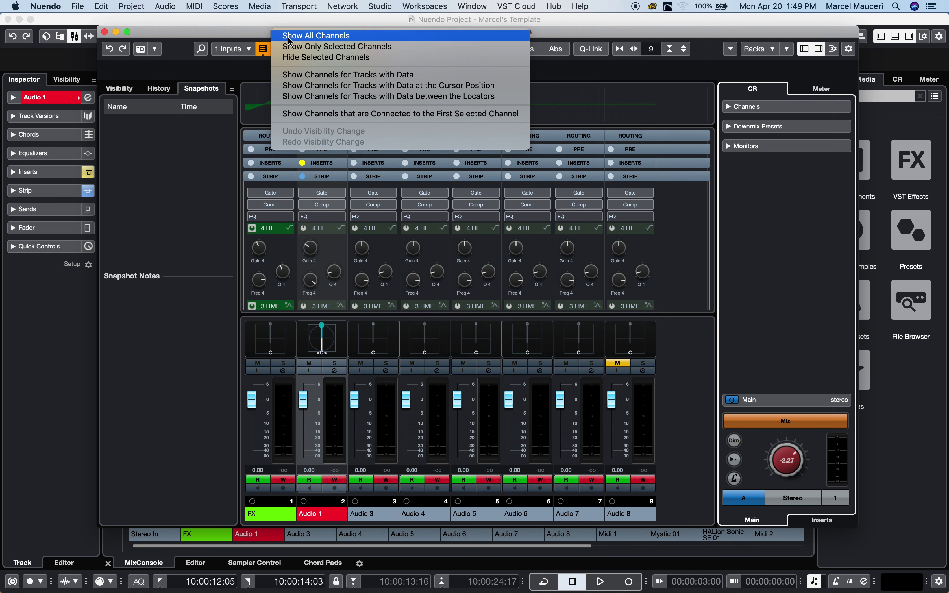
{"action": "left_click", "coordinate": [289, 36]}
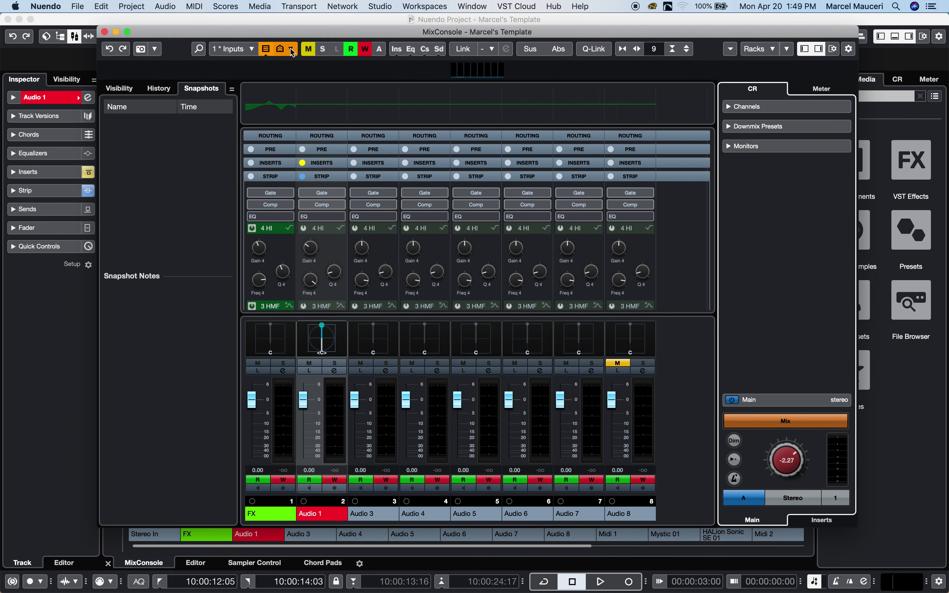
{"action": "left_click", "coordinate": [291, 50]}
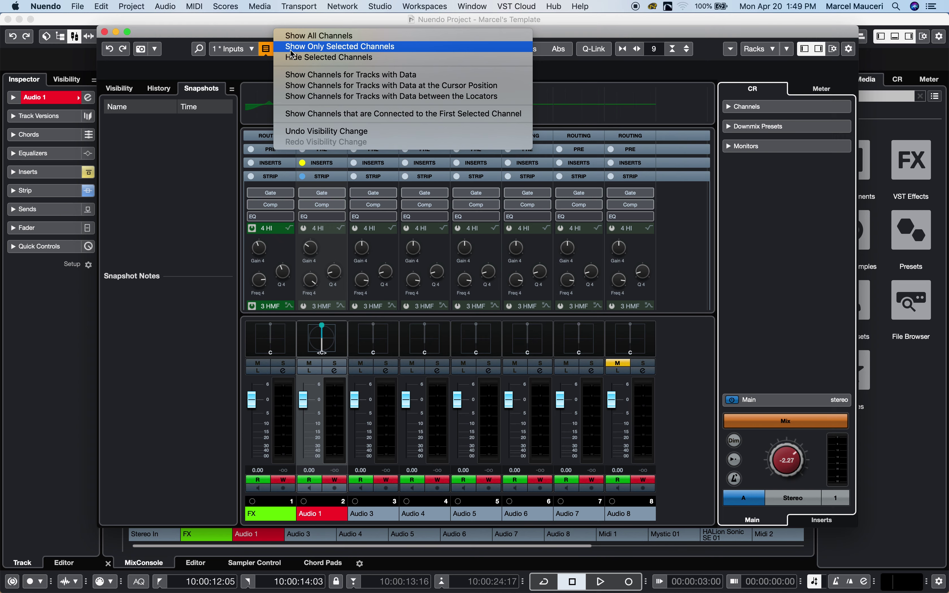
{"action": "left_click", "coordinate": [292, 50]}
{"action": "left_click", "coordinate": [295, 50]}
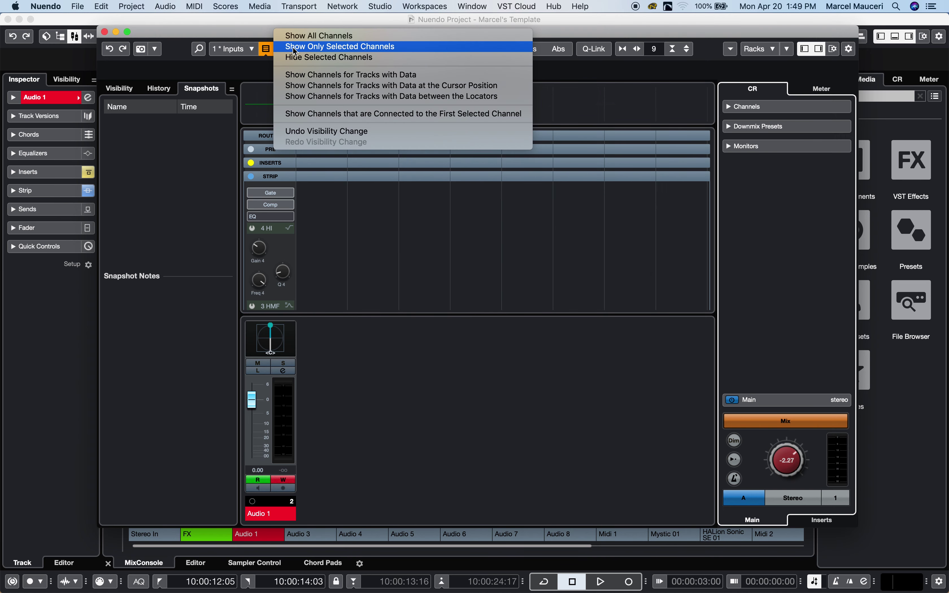
{"action": "left_click", "coordinate": [331, 98]}
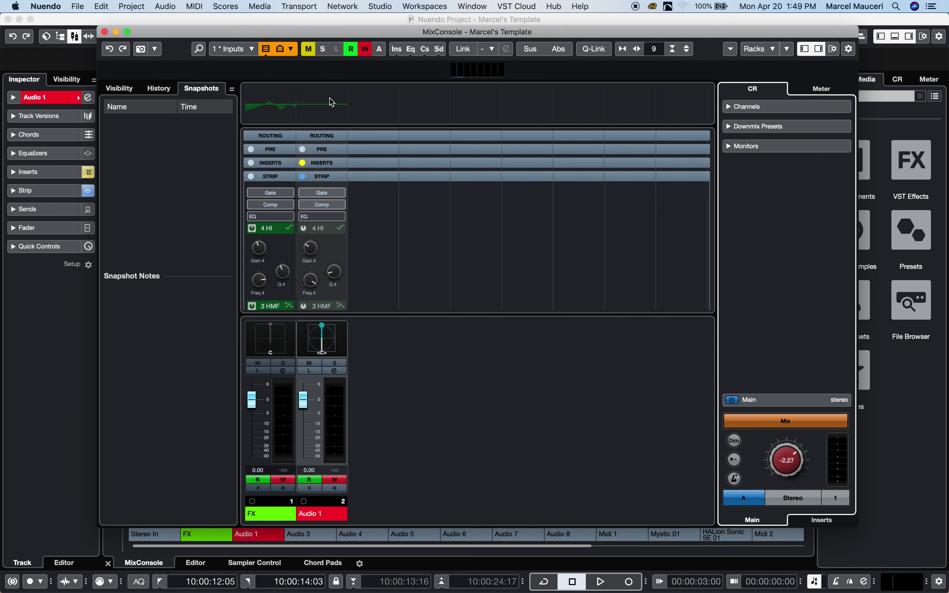